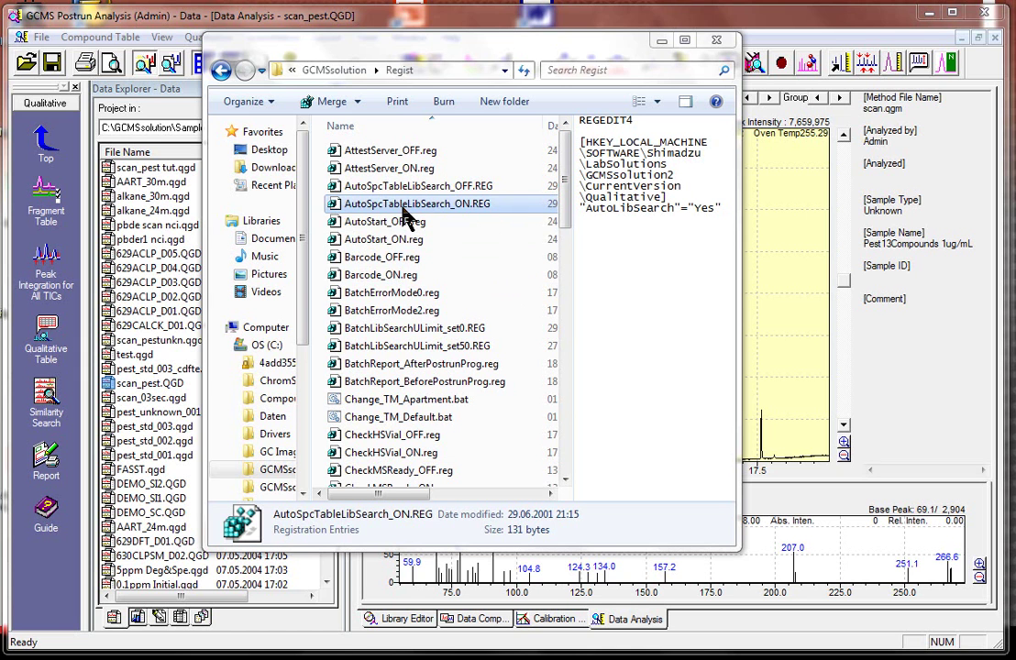
Preview the contents of CmpdNameToPeakTable_OFF.REG in the Regist folder and minimize the folder window
{"action": "left_click_drag", "start_coordinate": [562, 205], "coordinate": [566, 268]}
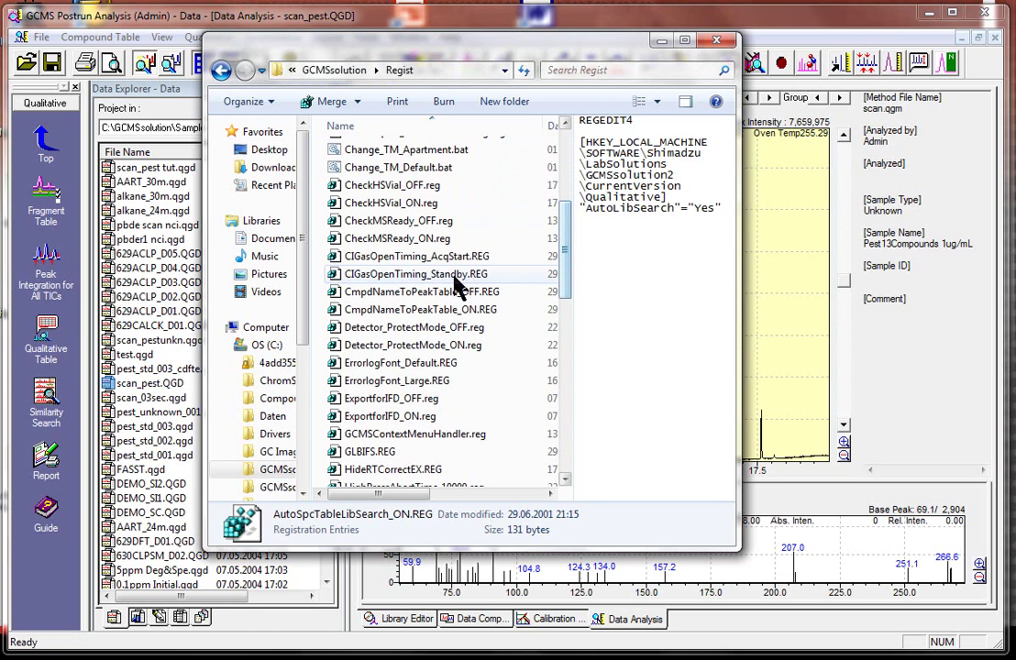
{"action": "left_click", "coordinate": [394, 293]}
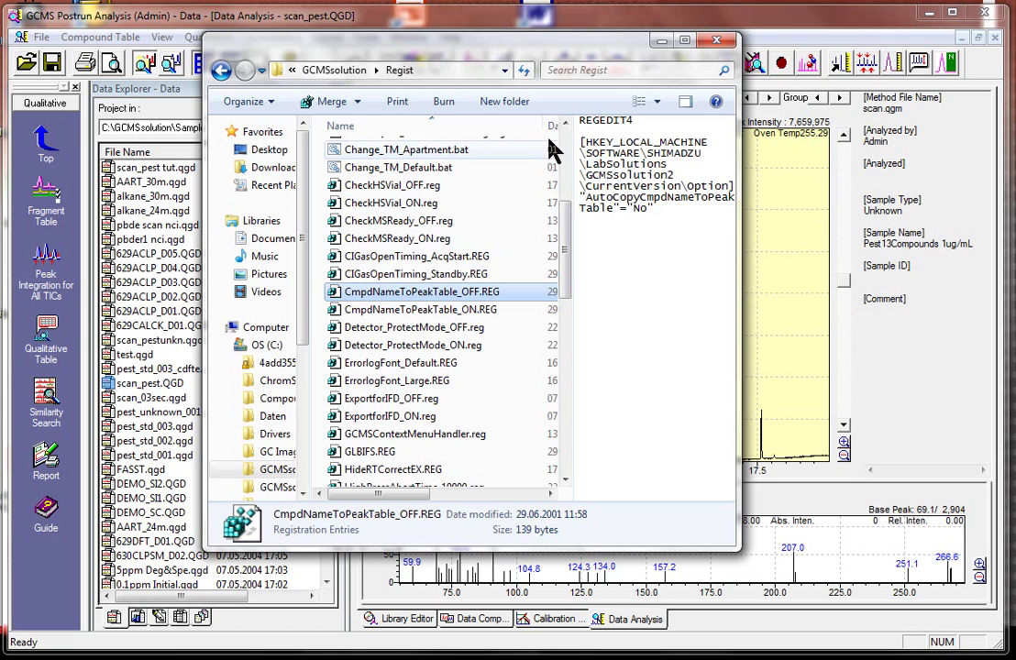
{"action": "left_click", "coordinate": [661, 40]}
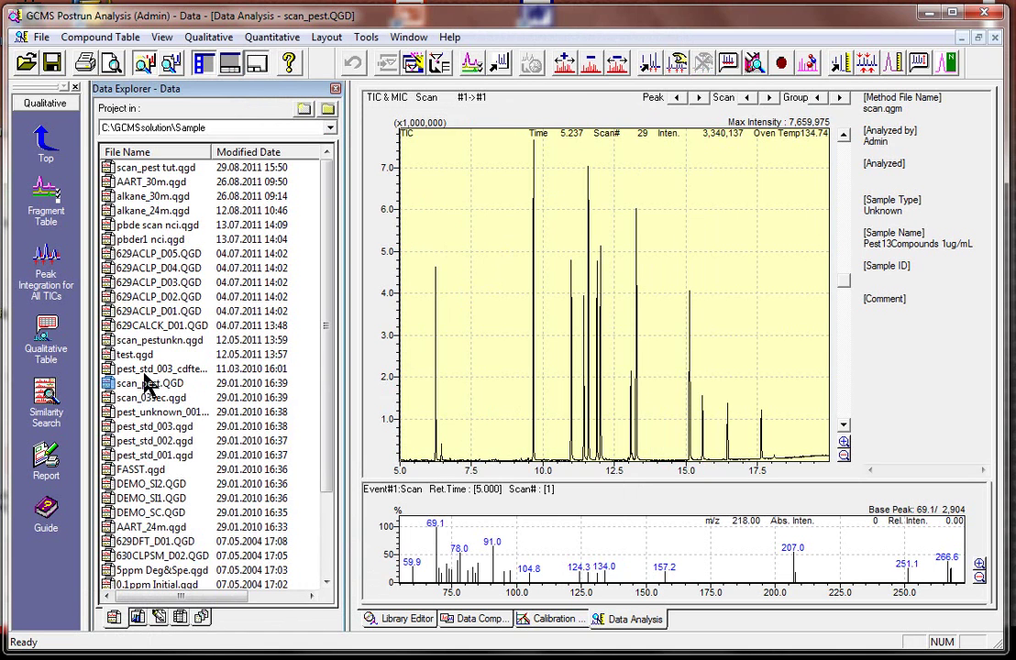
Close the Data Explorer and show the mass spectrum at the apex of the chromatogram peak near 9.67 min
{"action": "left_click", "coordinate": [335, 89]}
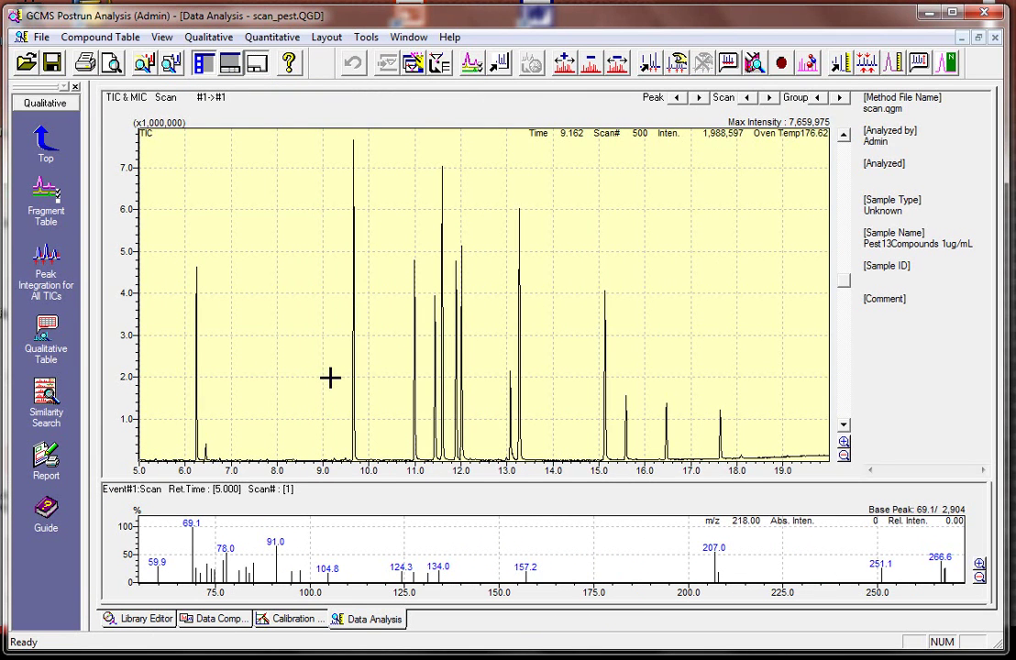
{"action": "left_click_drag", "start_coordinate": [326, 239], "coordinate": [379, 469]}
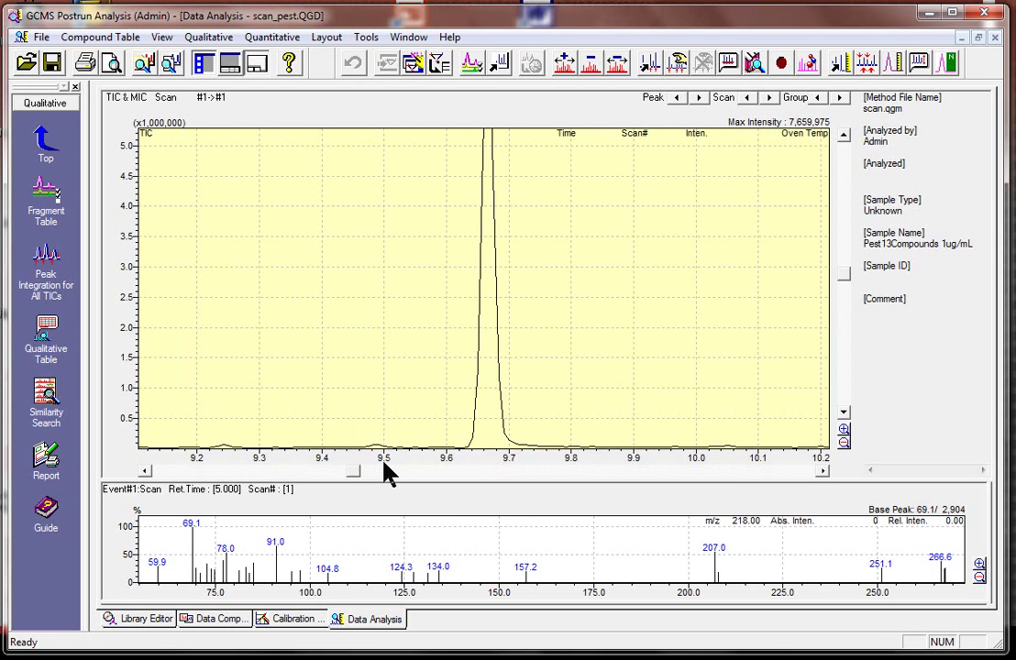
{"action": "left_click", "coordinate": [489, 390]}
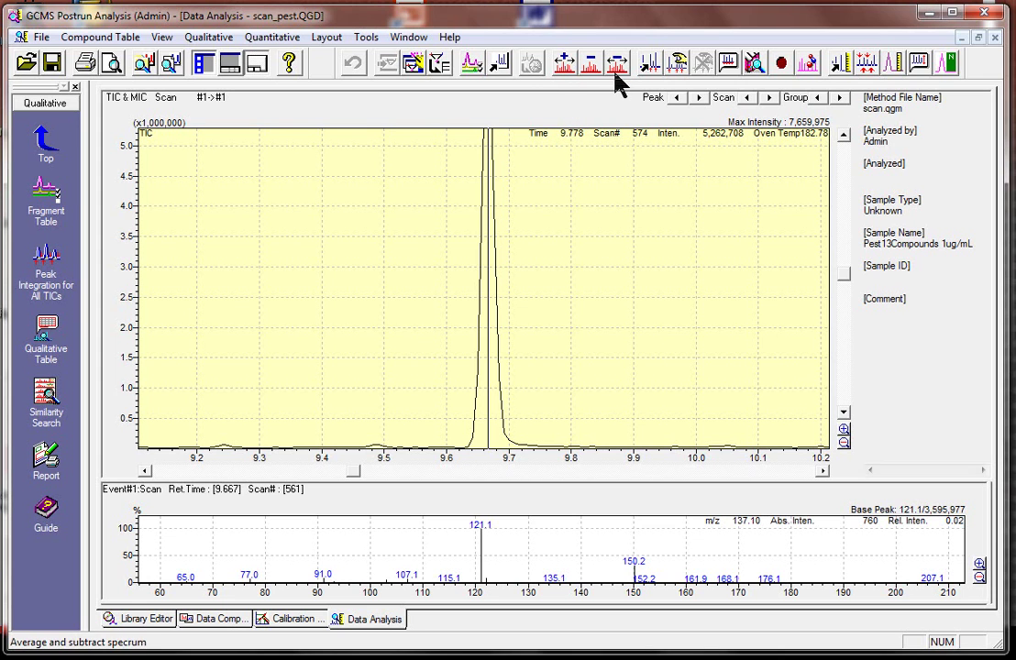
Average the spectrum across the peak from about 9.64 to 9.69 min and subtract the background averaged from about 9.53 to 9.89 min
{"action": "left_click", "coordinate": [565, 66]}
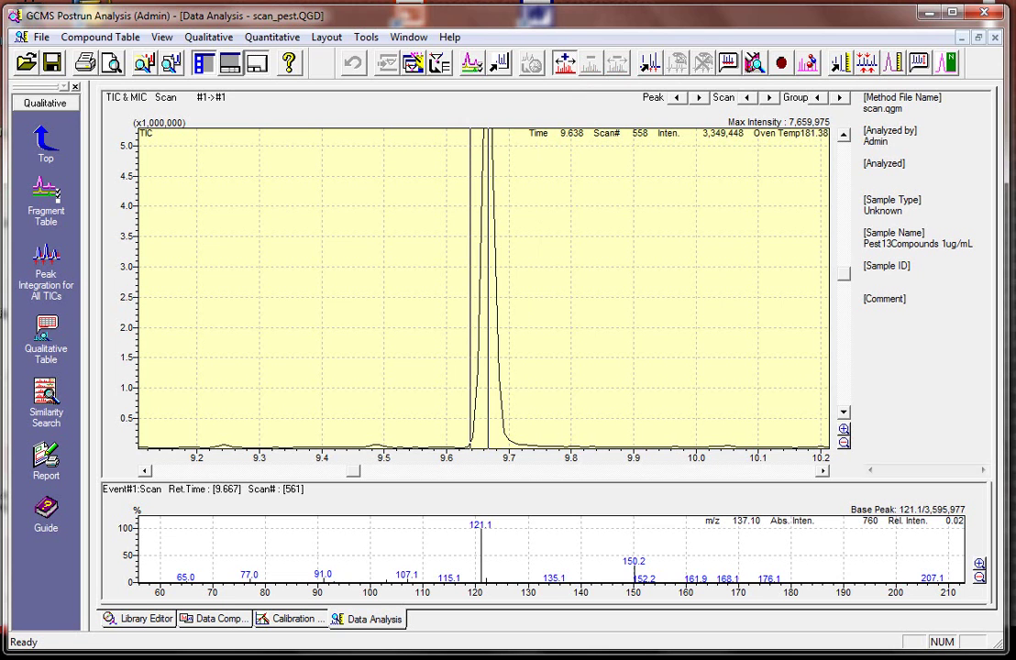
{"action": "left_click_drag", "start_coordinate": [468, 245], "coordinate": [505, 253]}
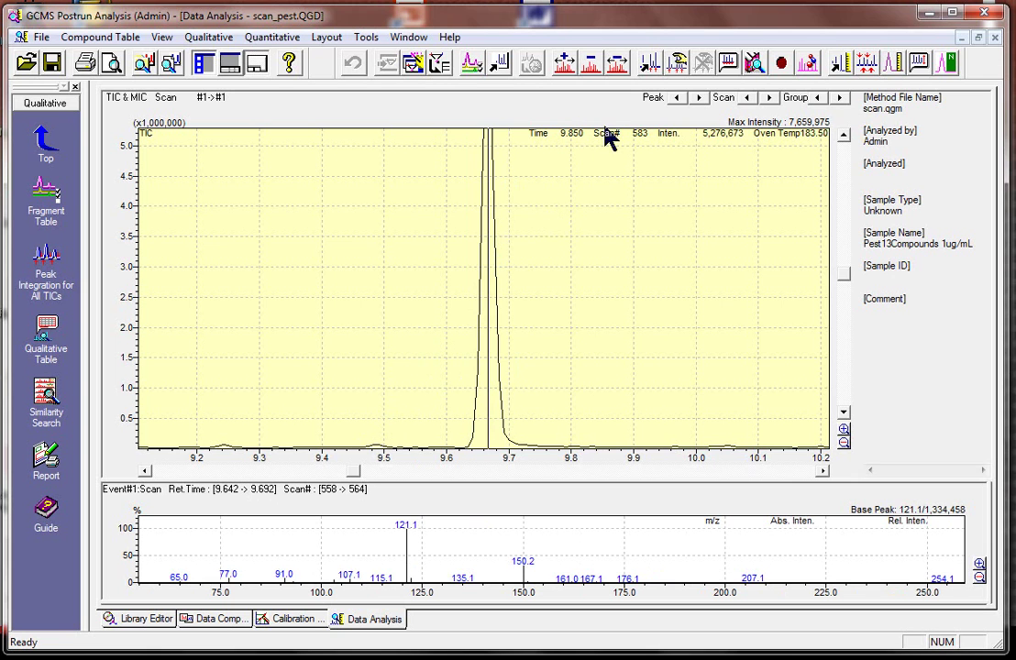
{"action": "left_click", "coordinate": [619, 66]}
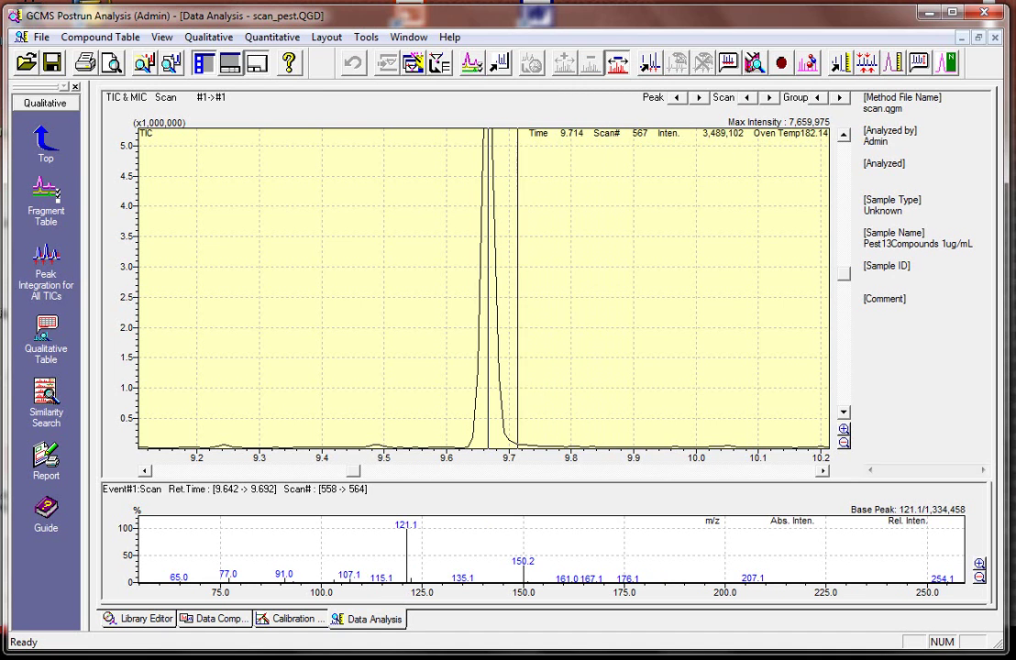
{"action": "left_click", "coordinate": [405, 259]}
{"action": "left_click_drag", "start_coordinate": [406, 259], "coordinate": [439, 271]}
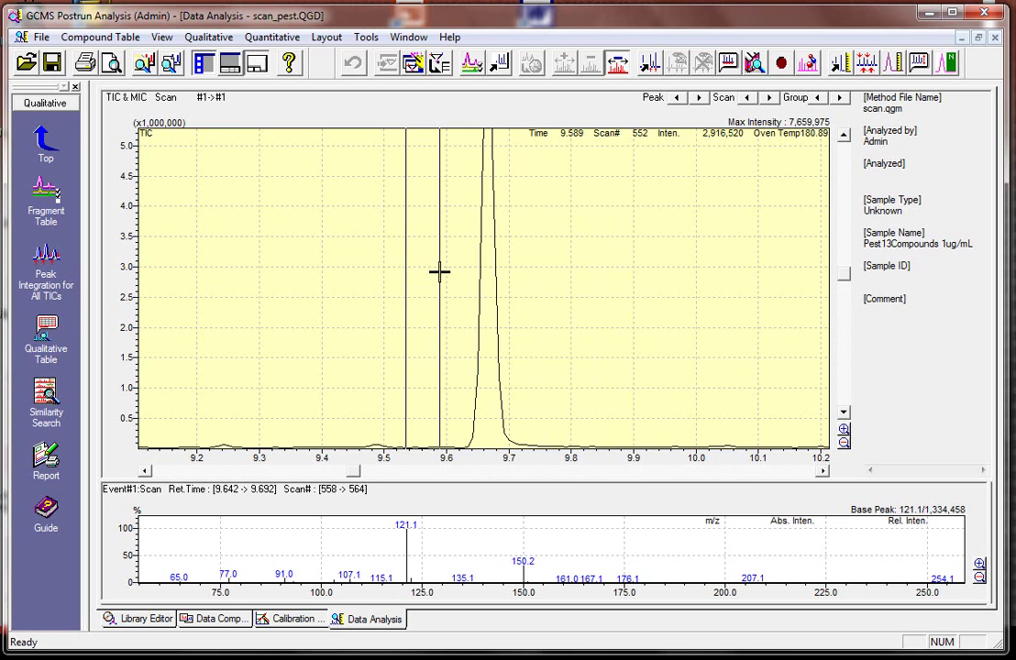
{"action": "left_click_drag", "start_coordinate": [439, 271], "coordinate": [626, 302]}
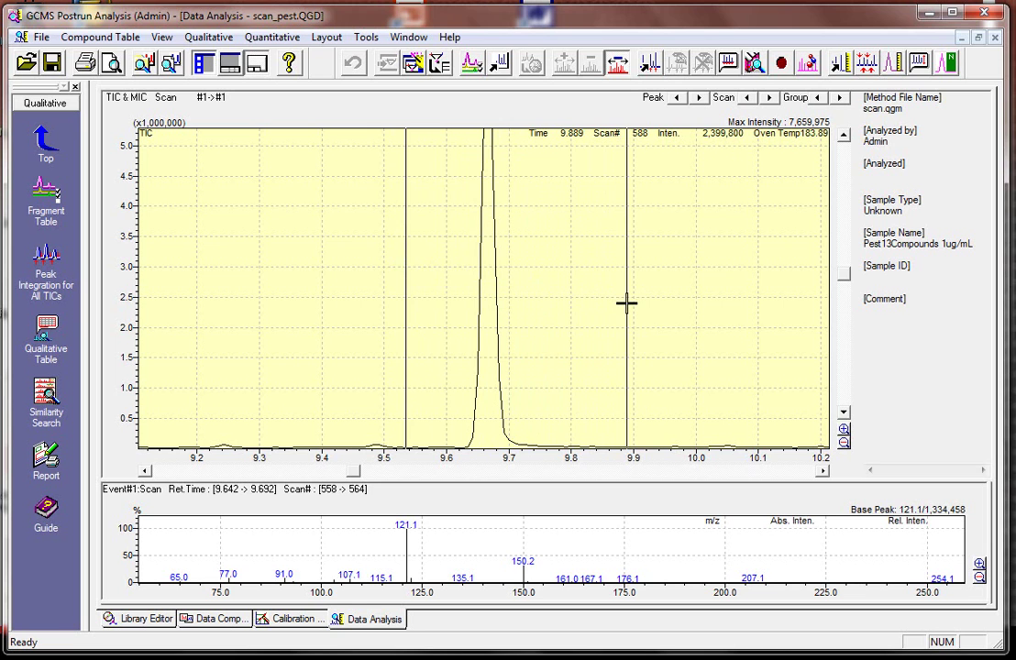
{"action": "left_click_drag", "start_coordinate": [626, 302], "coordinate": [626, 302]}
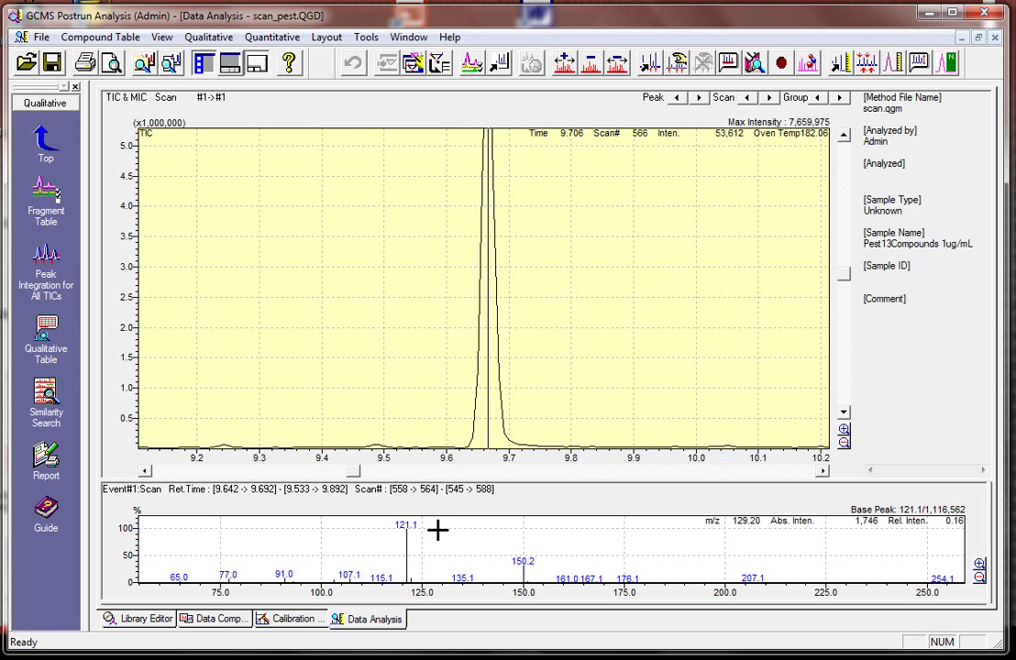
Run a similarity search on the background-subtracted spectrum, review the library hits and close the results
{"action": "right_click", "coordinate": [371, 542]}
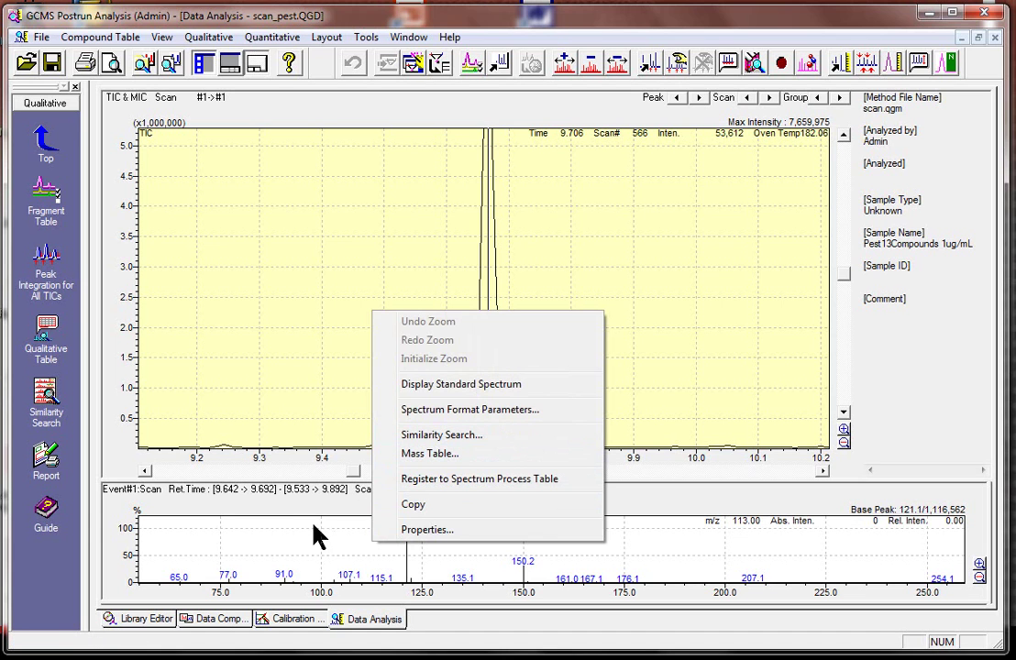
{"action": "left_click", "coordinate": [211, 512]}
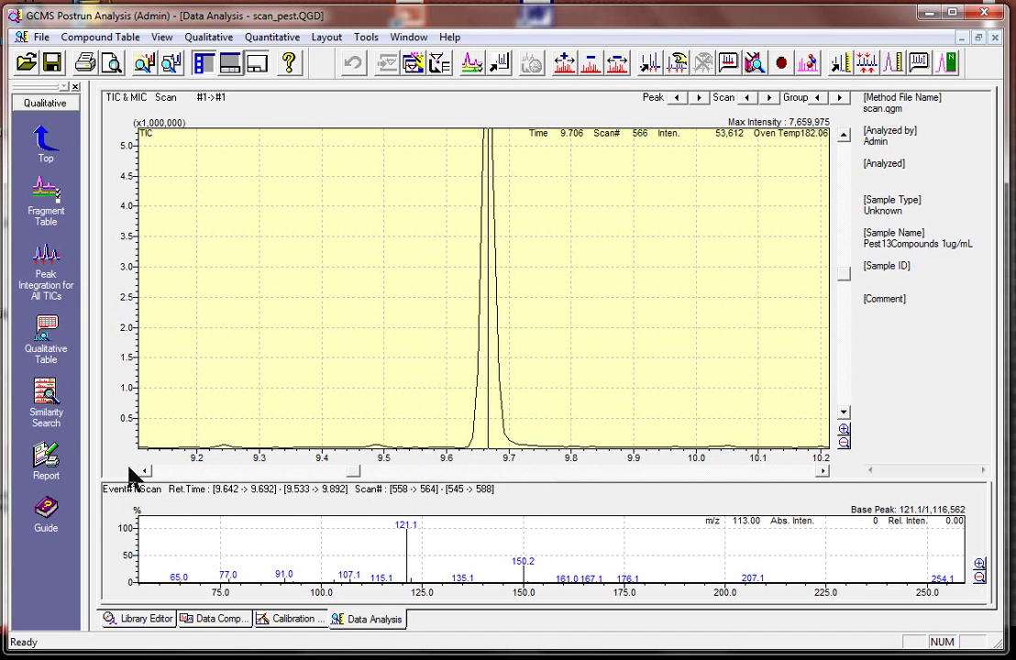
{"action": "left_click", "coordinate": [48, 401]}
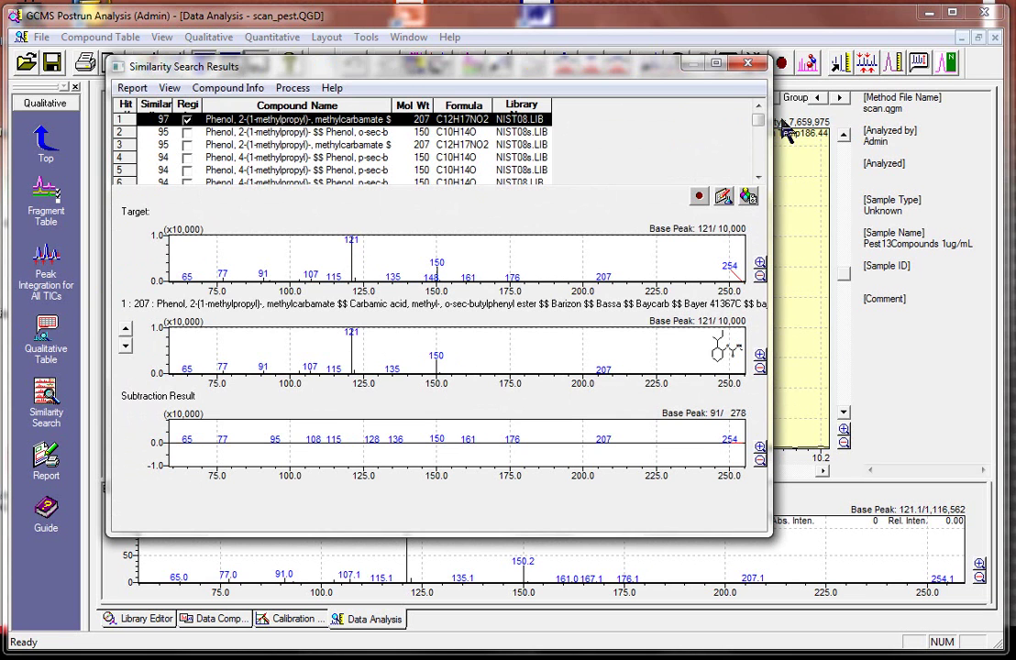
{"action": "left_click", "coordinate": [748, 63]}
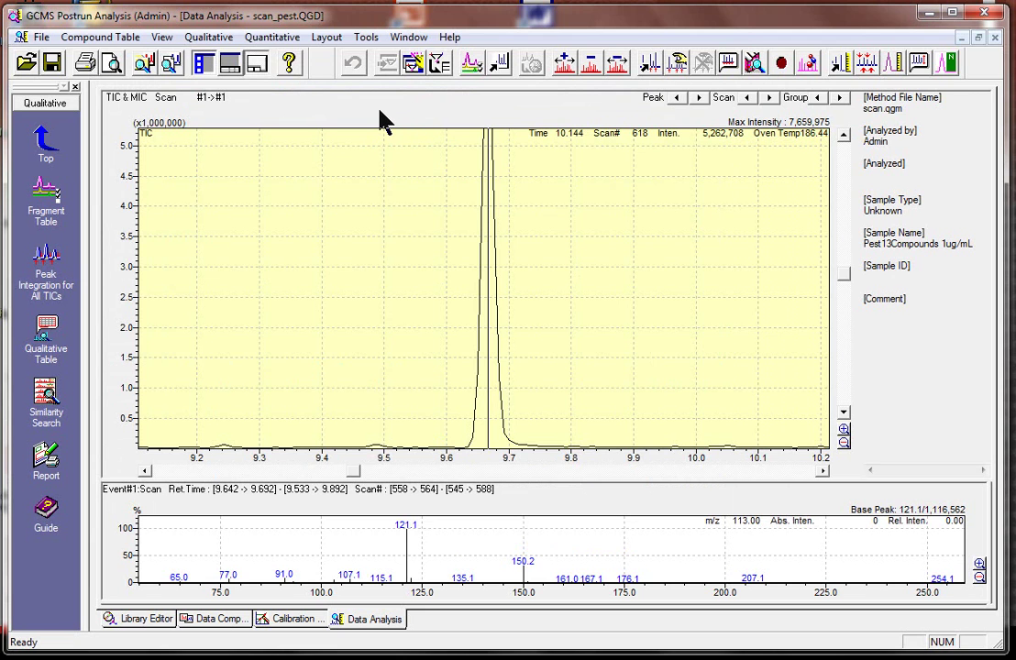
Set the minimum similarity index to 70 for both NIST08.LIB and NIST08s.LIB in the similarity search parameters
{"action": "left_click", "coordinate": [210, 39]}
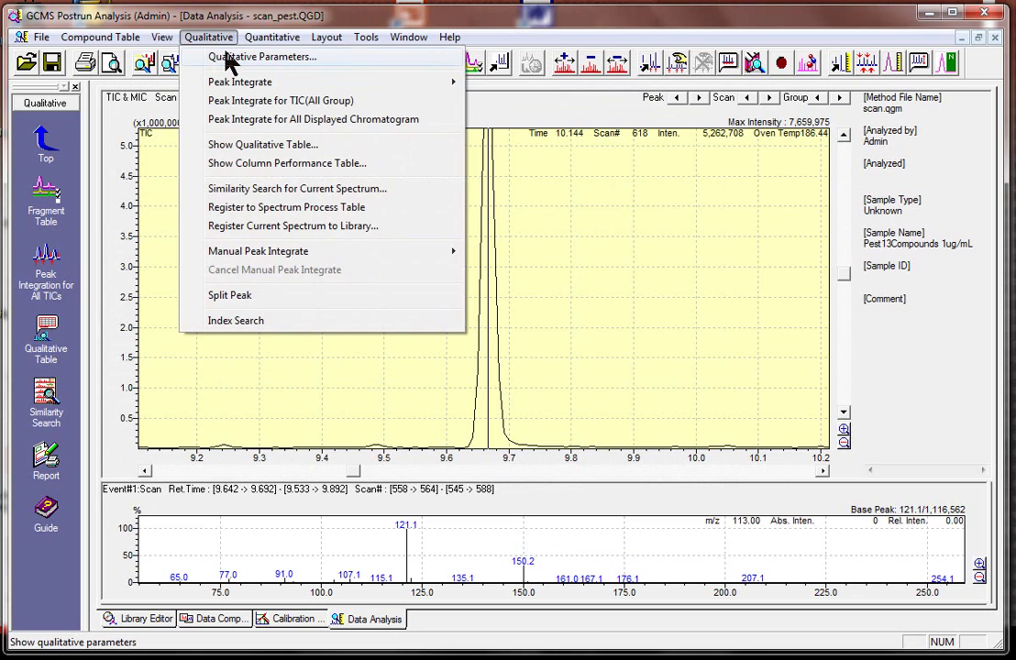
{"action": "left_click", "coordinate": [234, 56]}
{"action": "left_click", "coordinate": [472, 164]}
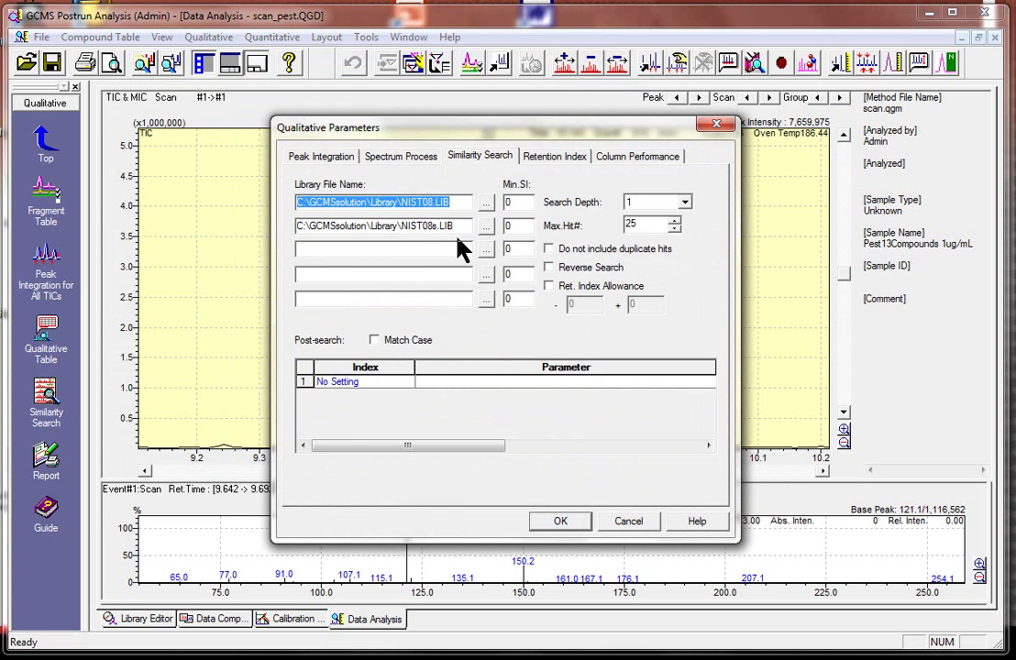
{"action": "double_click", "coordinate": [519, 203]}
{"action": "type", "text": "70"}
{"action": "left_click", "coordinate": [518, 225]}
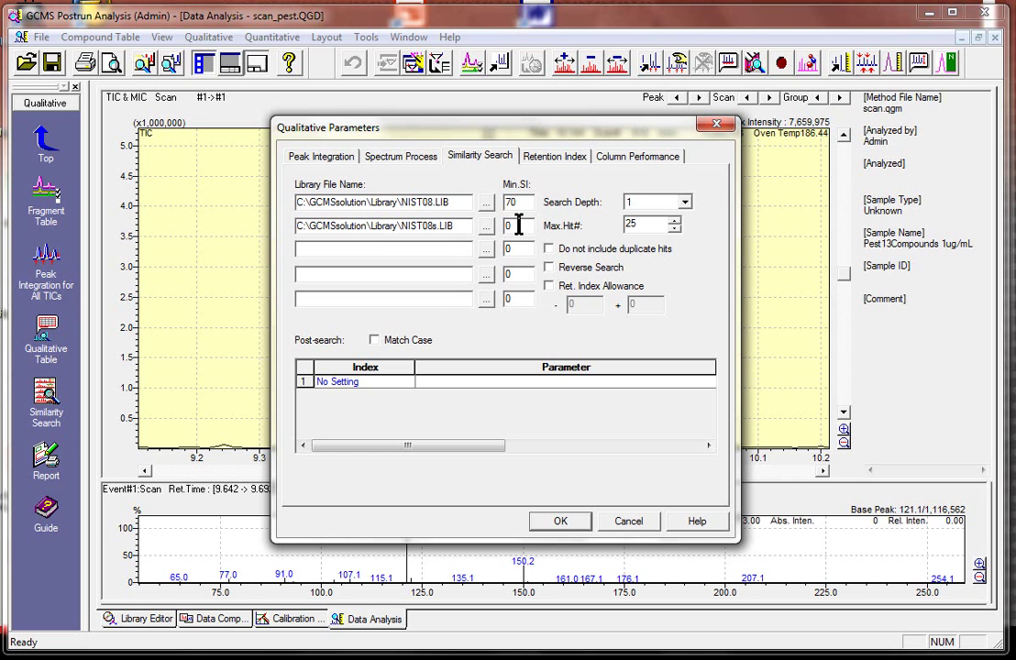
{"action": "left_click_drag", "start_coordinate": [518, 224], "coordinate": [495, 232]}
{"action": "type", "text": "70"}
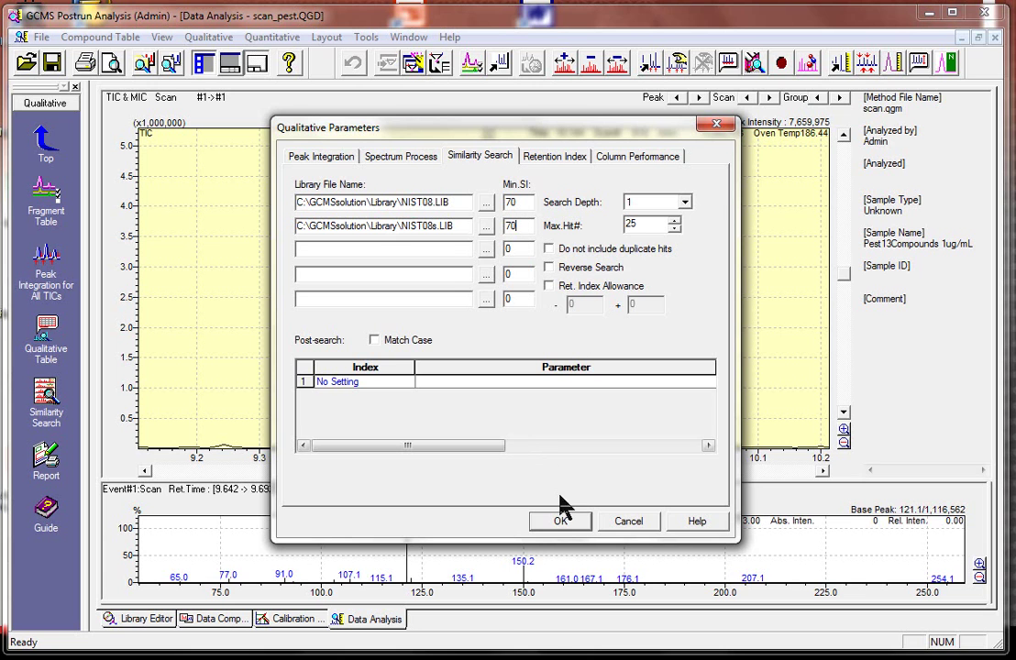
{"action": "left_click", "coordinate": [563, 520]}
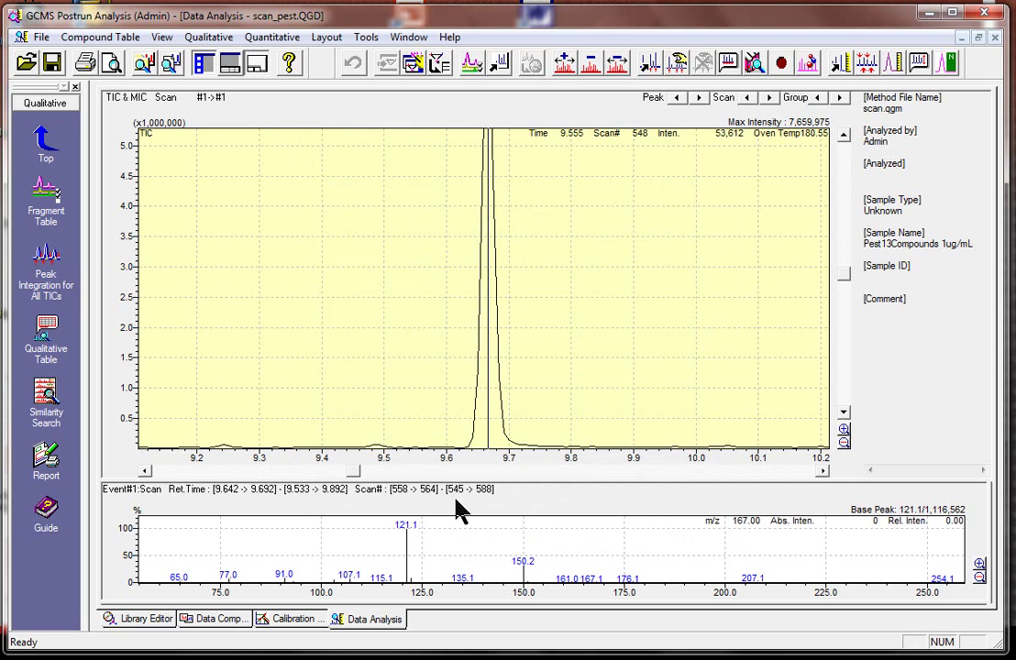
Initialize the chromatogram zoom to show the full run and return to the qualitative tools
{"action": "right_click", "coordinate": [407, 542]}
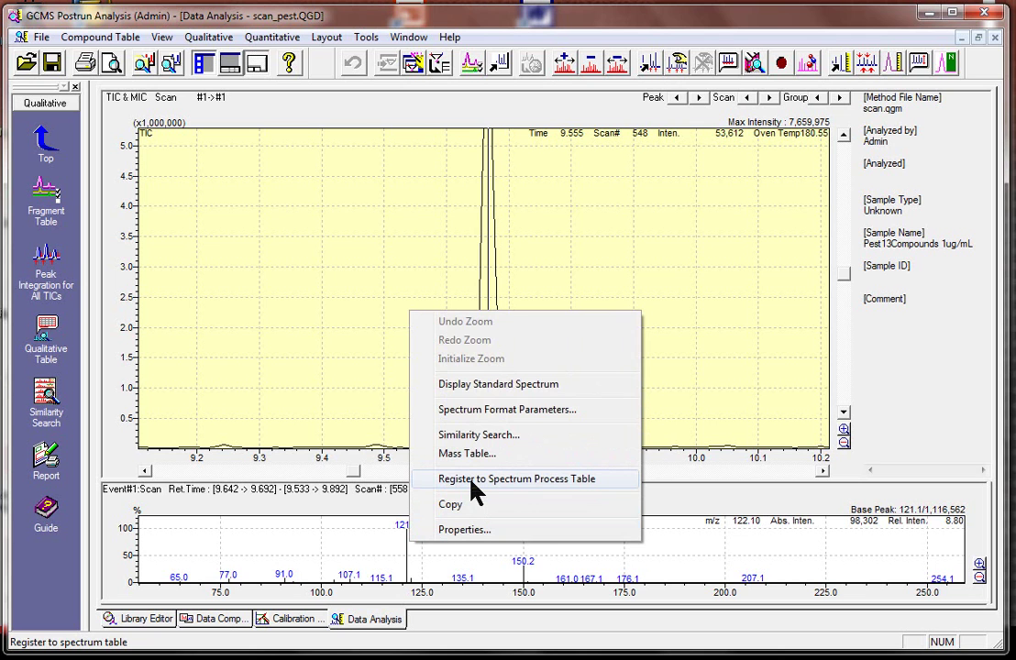
{"action": "left_click", "coordinate": [357, 426]}
{"action": "right_click", "coordinate": [378, 388]}
{"action": "left_click", "coordinate": [429, 433]}
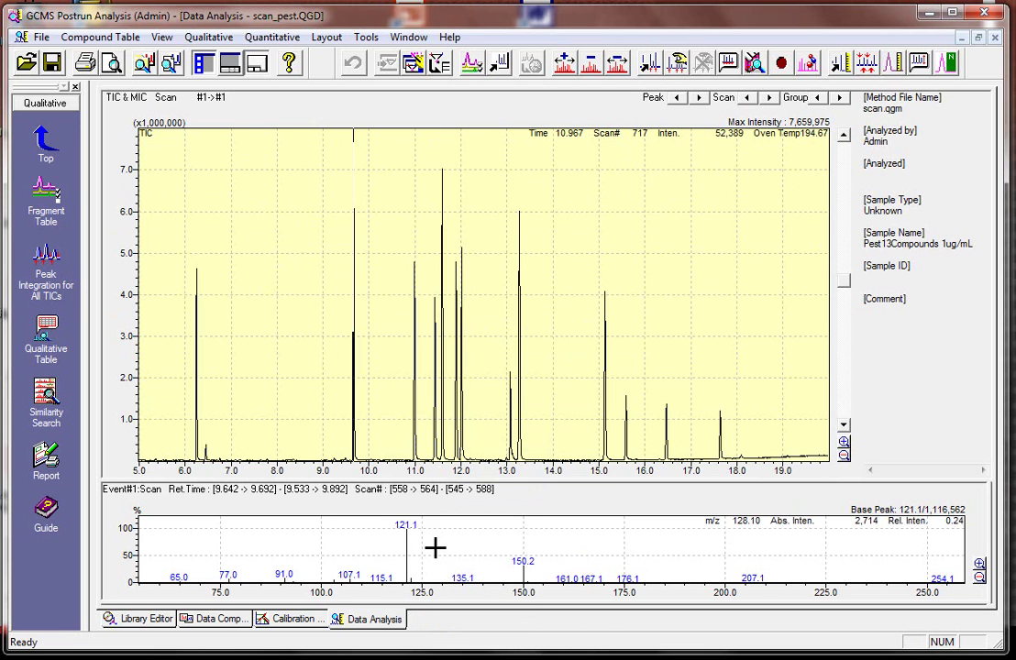
{"action": "left_click", "coordinate": [46, 144]}
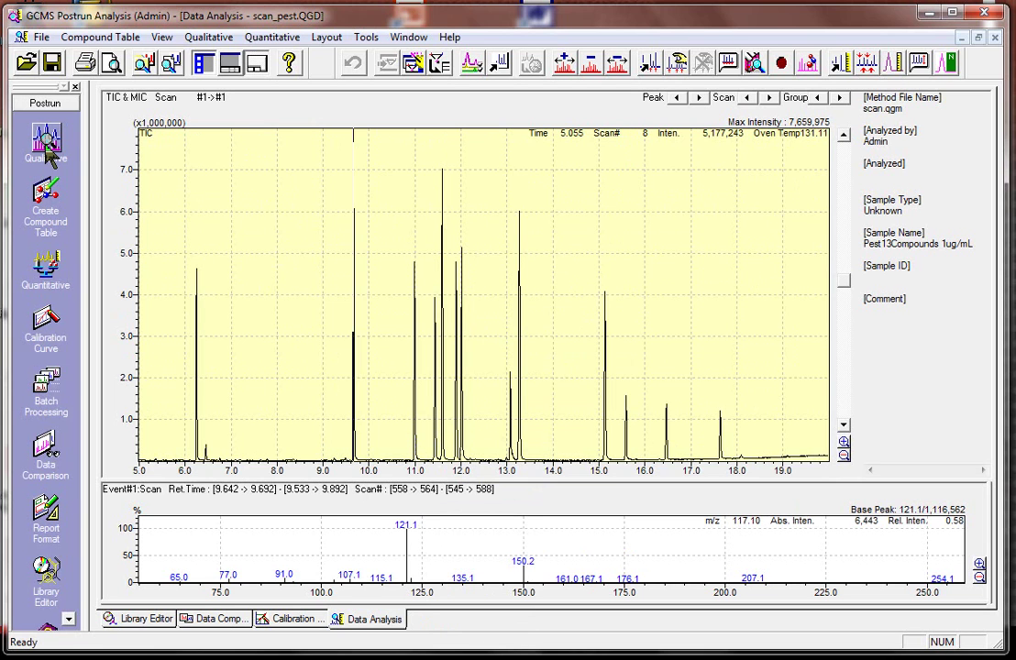
{"action": "left_click", "coordinate": [49, 140]}
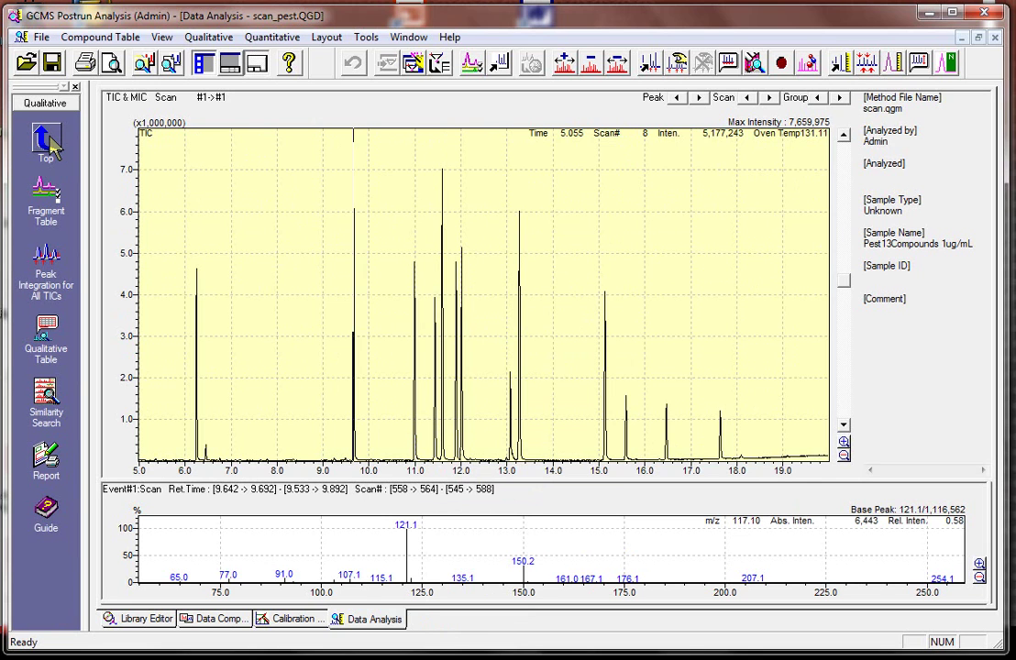
Start peak integration for all TICs and set T.DBL to 1000 min and the smoothing method to None
{"action": "left_click", "coordinate": [46, 259]}
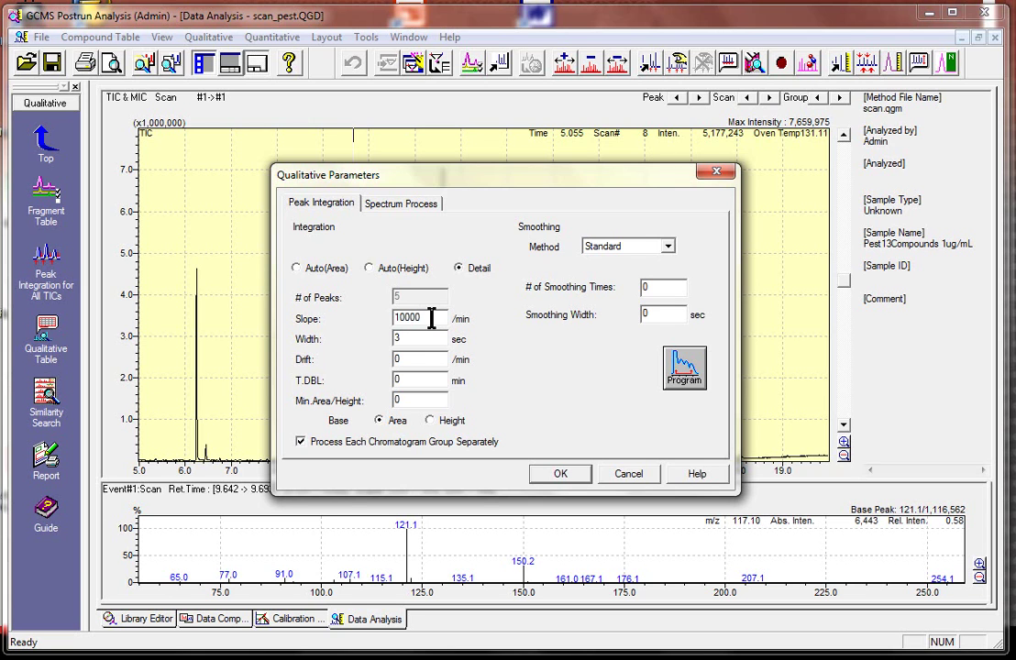
{"action": "left_click", "coordinate": [412, 340]}
{"action": "left_click", "coordinate": [423, 360]}
{"action": "left_click", "coordinate": [423, 381]}
{"action": "left_click_drag", "start_coordinate": [422, 382], "coordinate": [380, 385]}
{"action": "type", "text": "1000"}
{"action": "left_click", "coordinate": [437, 381]}
{"action": "left_click", "coordinate": [417, 401]}
{"action": "left_click", "coordinate": [616, 247]}
{"action": "left_click", "coordinate": [612, 262]}
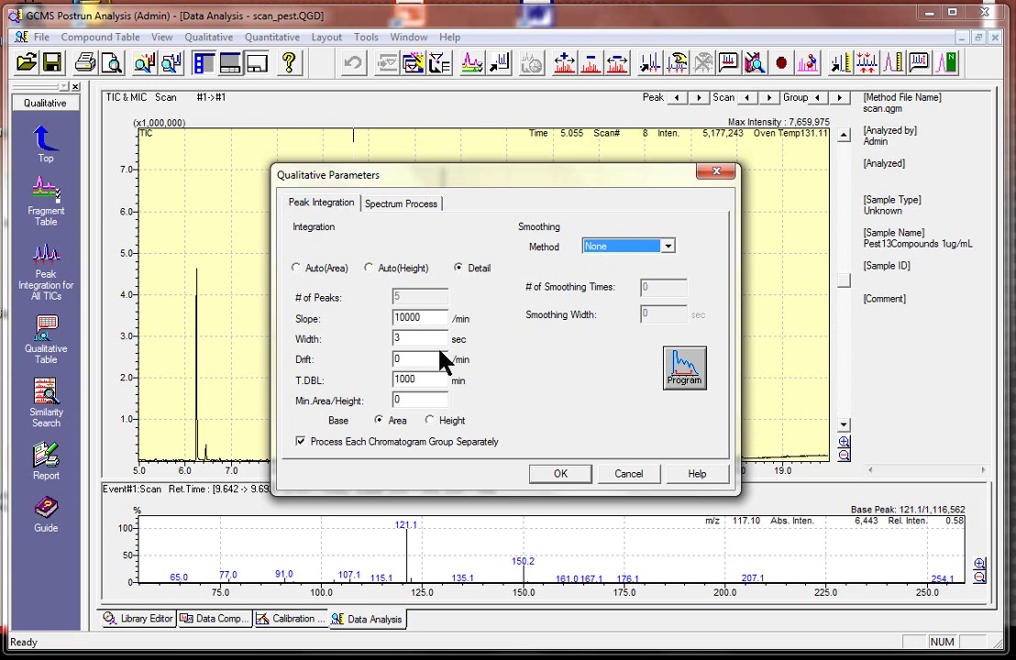
Set the raw spectrum mode for spectrum processing to Average Peak Start to End
{"action": "left_click", "coordinate": [409, 207]}
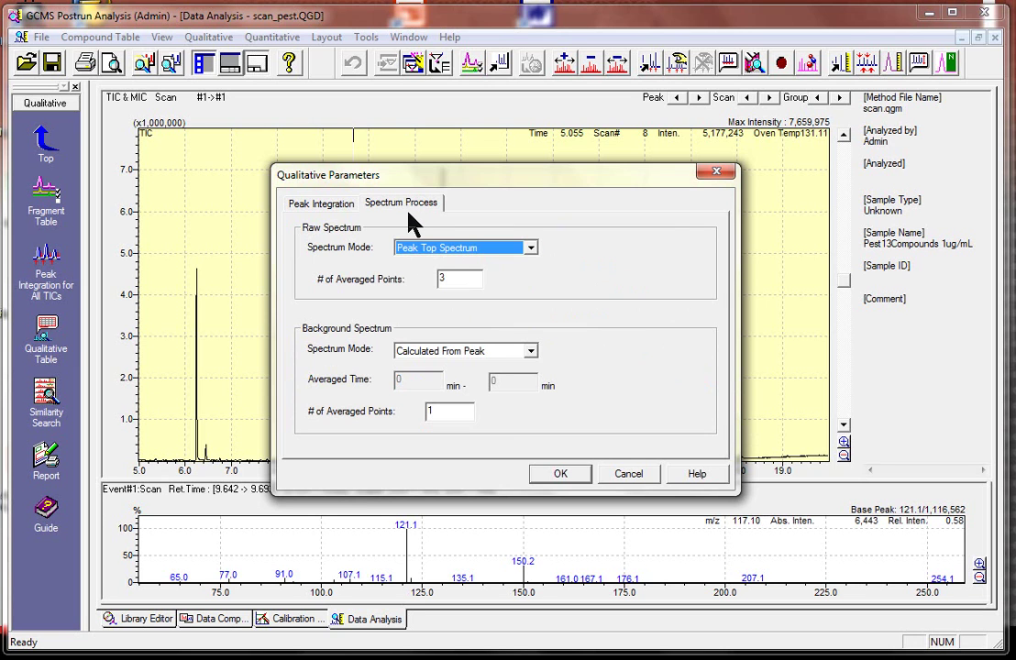
{"action": "left_click", "coordinate": [472, 251]}
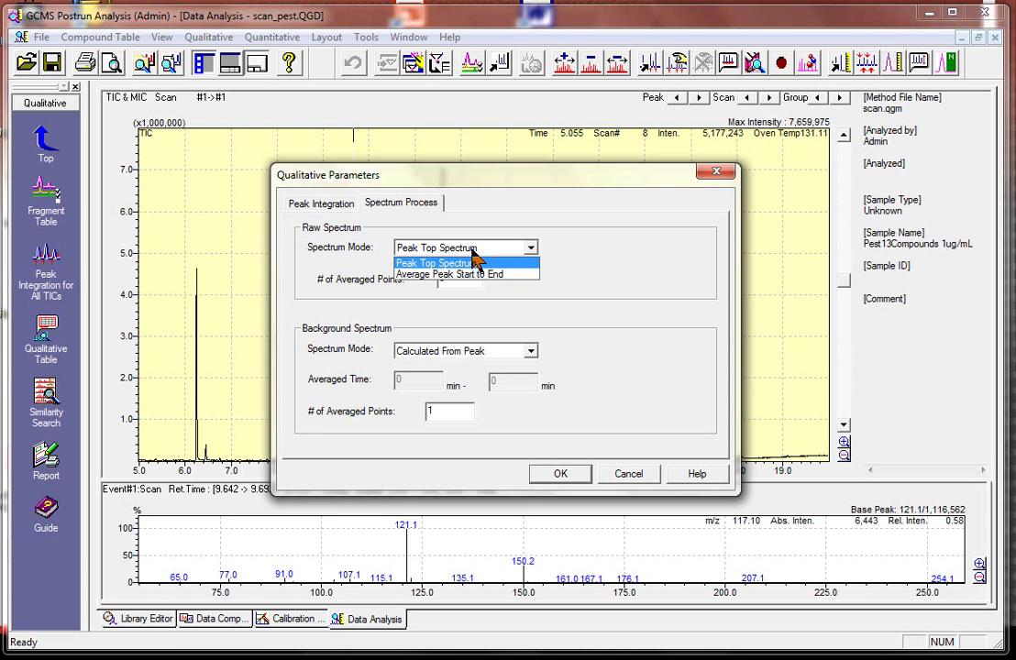
{"action": "left_click", "coordinate": [474, 262]}
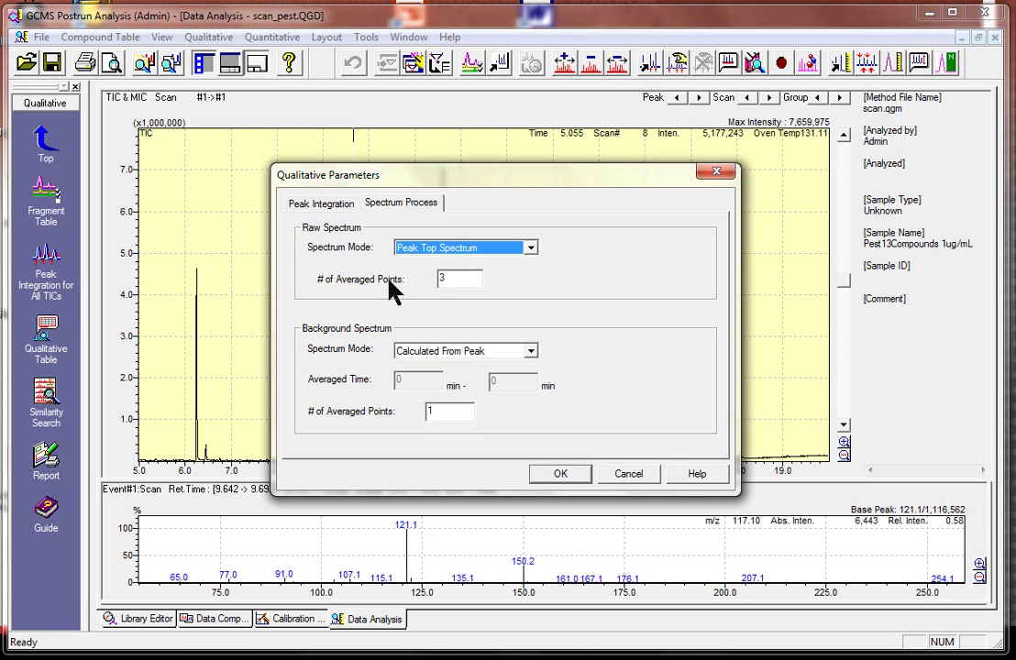
{"action": "left_click", "coordinate": [460, 280]}
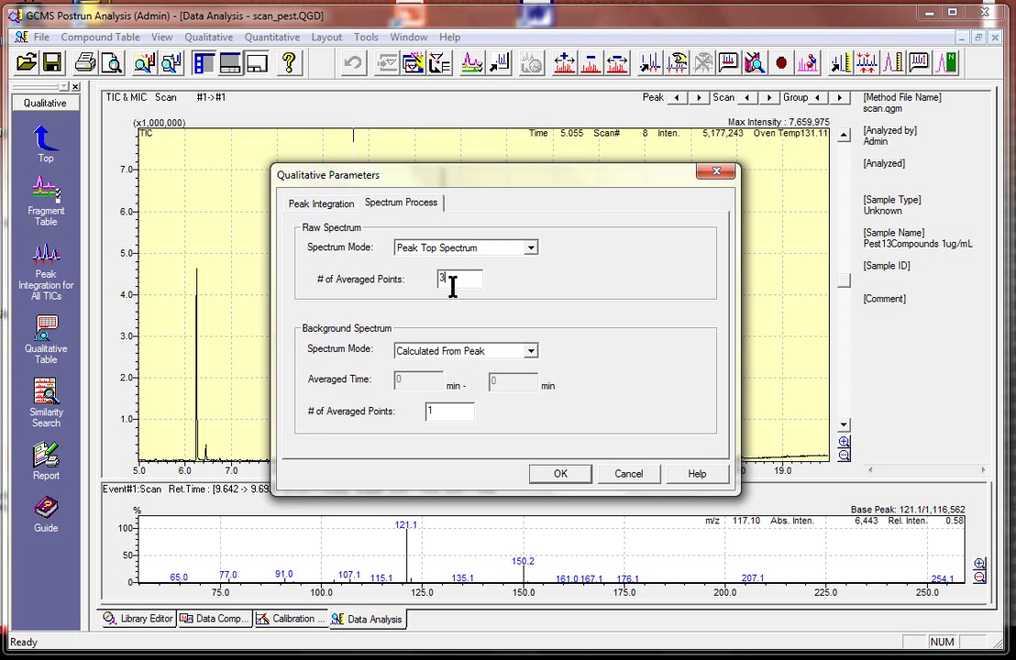
{"action": "left_click", "coordinate": [496, 249]}
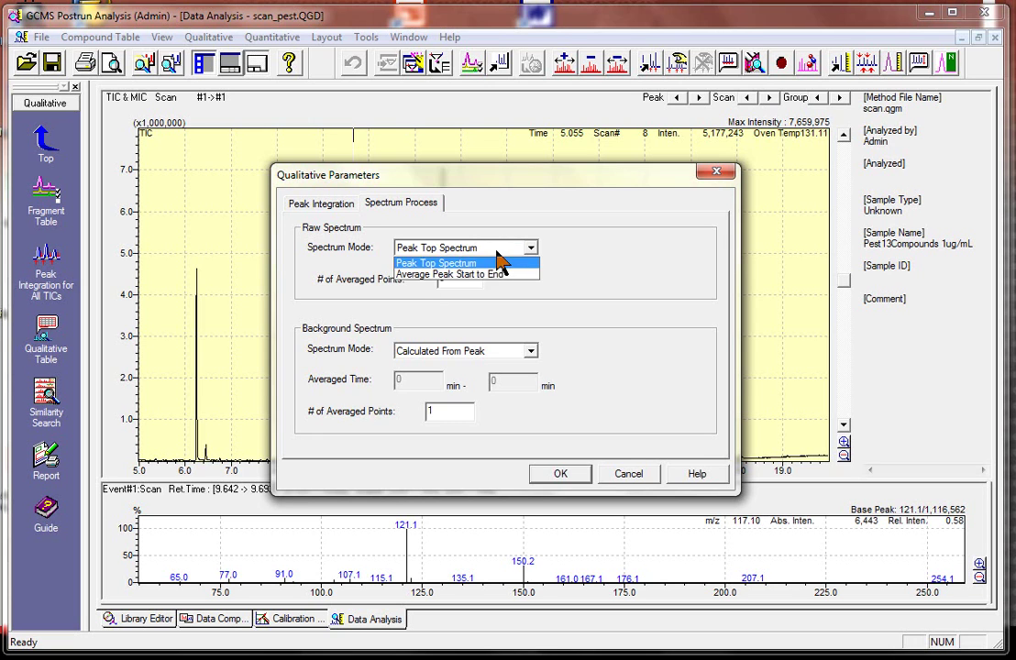
{"action": "left_click", "coordinate": [491, 275]}
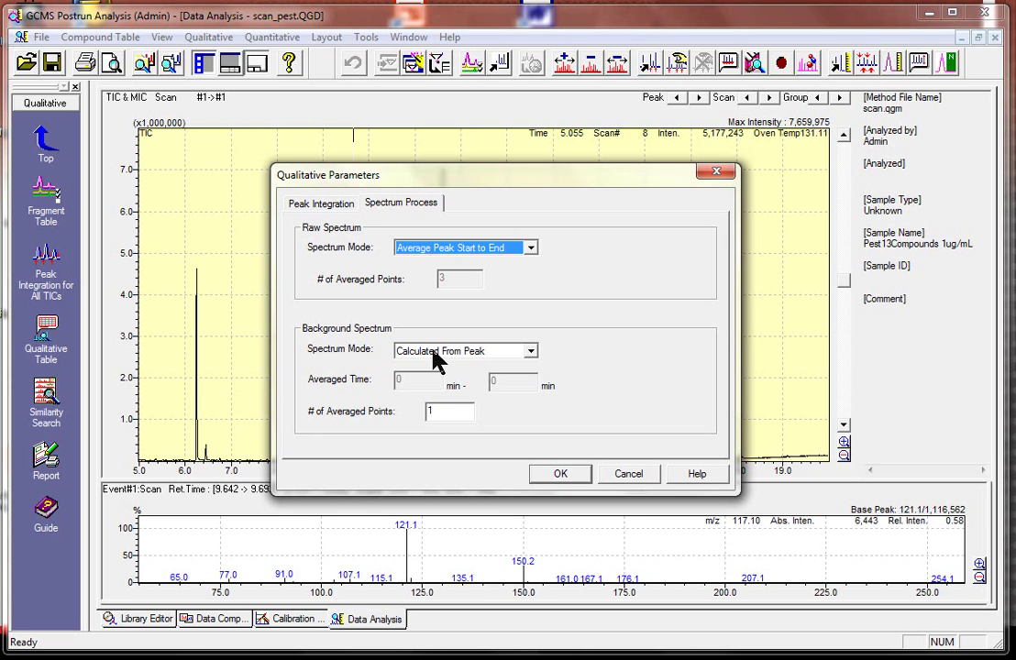
Set the background spectrum's number of averaged points to 2 and accept the qualitative parameters
{"action": "left_click", "coordinate": [450, 412]}
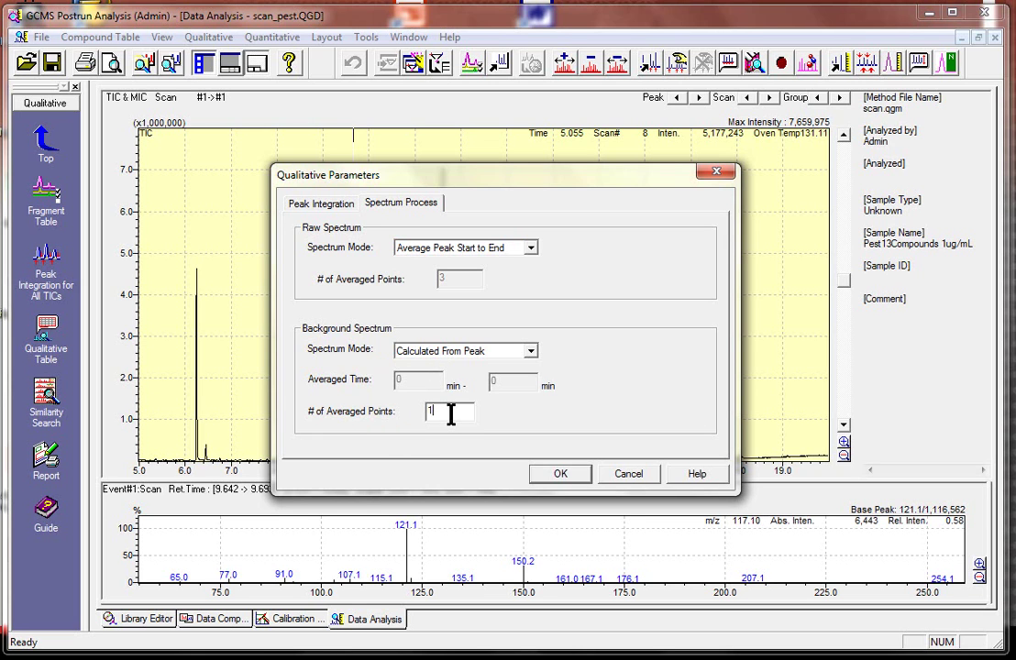
{"action": "left_click_drag", "start_coordinate": [450, 415], "coordinate": [407, 420]}
{"action": "type", "text": "2"}
{"action": "left_click", "coordinate": [568, 478]}
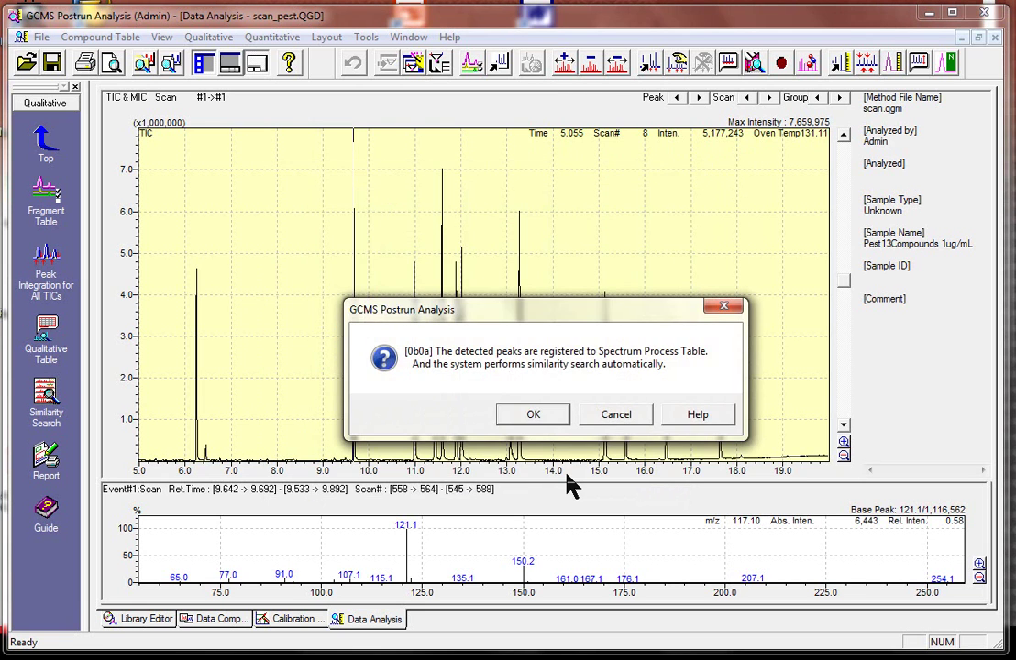
Accept registering the detected peaks in the Spectrum Process Table with automatic similarity search, and open the Qualitative Table
{"action": "left_click_drag", "start_coordinate": [543, 316], "coordinate": [484, 297]}
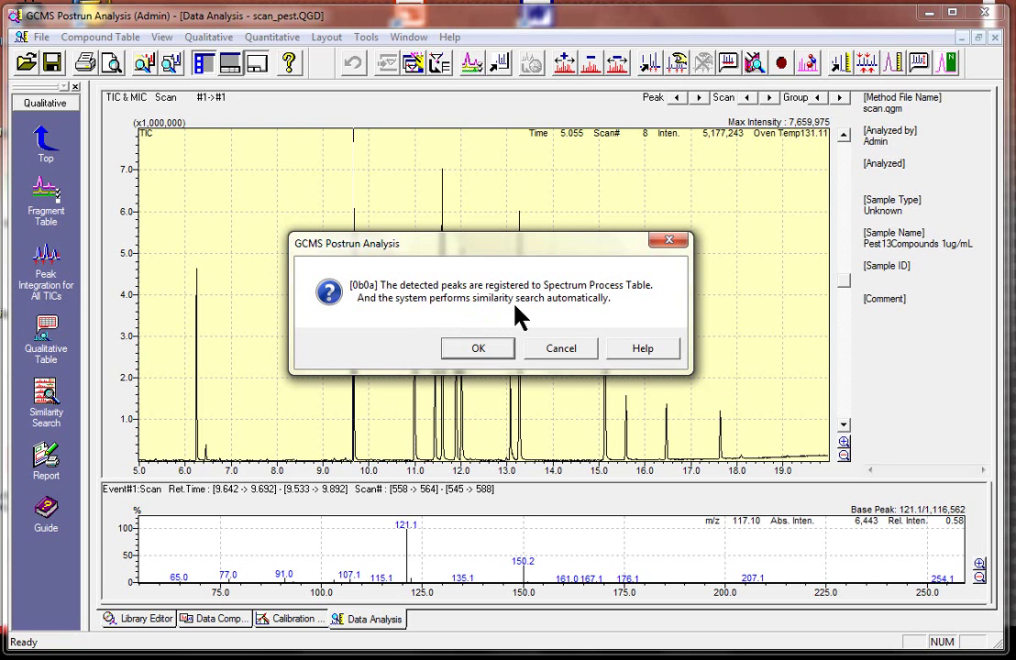
{"action": "left_click", "coordinate": [490, 346]}
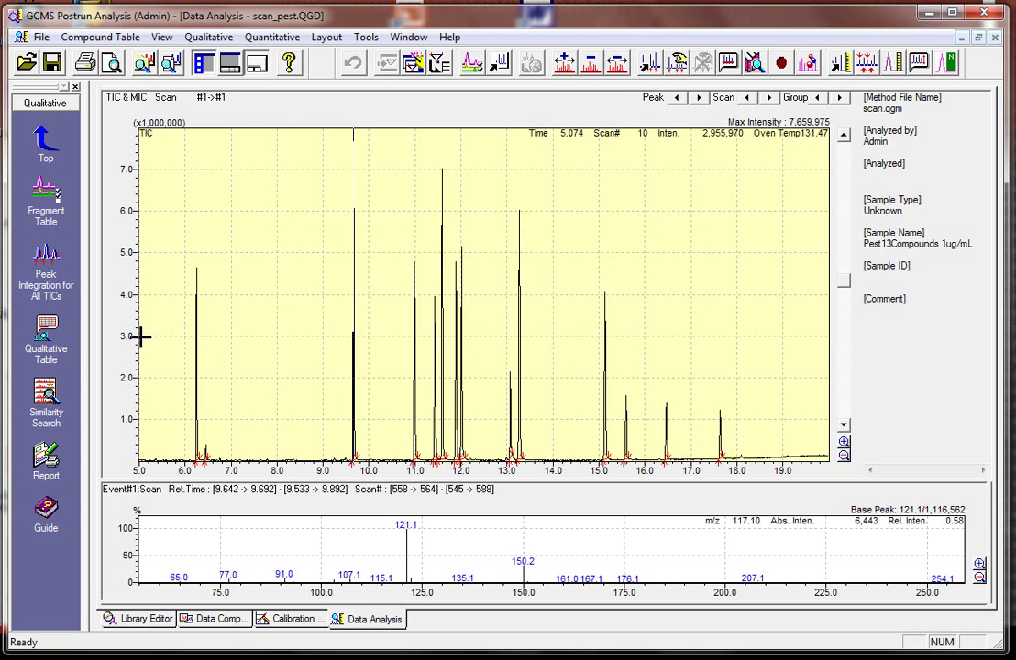
{"action": "left_click", "coordinate": [51, 337]}
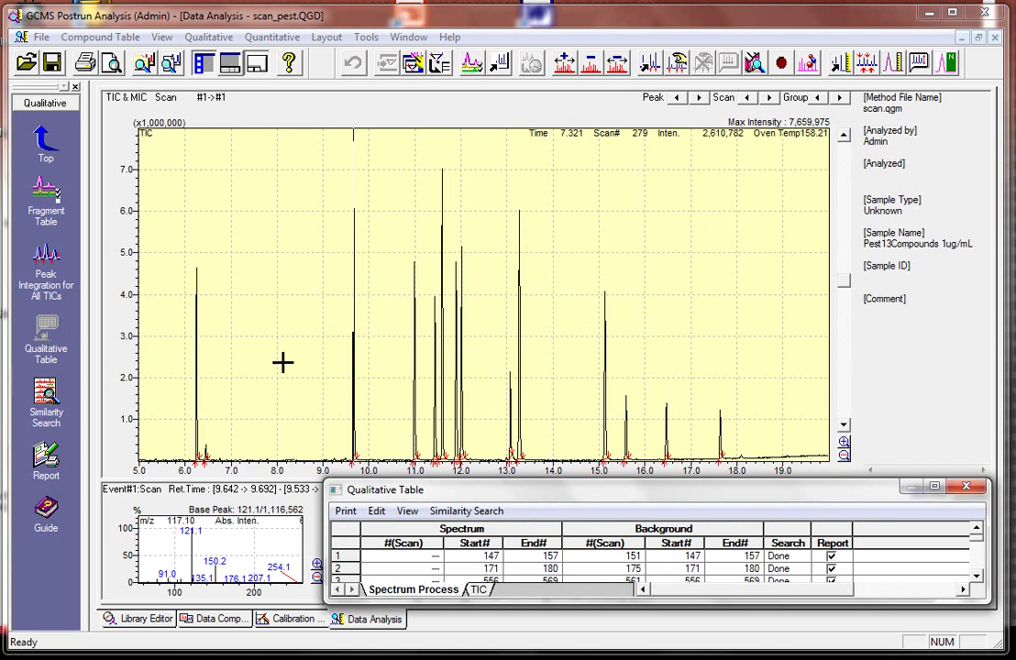
Move the Qualitative Table over the chromatogram and resize its window to show all peak rows and more columns
{"action": "left_click_drag", "start_coordinate": [616, 491], "coordinate": [1015, 394]}
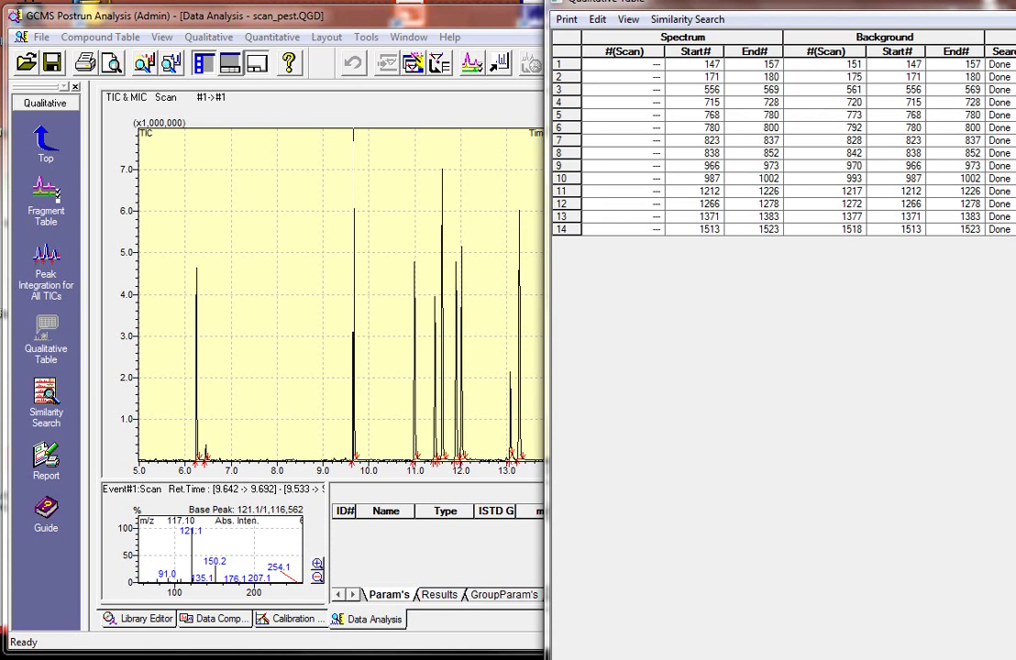
{"action": "left_click_drag", "start_coordinate": [738, 4], "coordinate": [528, 110]}
{"action": "left_click_drag", "start_coordinate": [561, 202], "coordinate": [552, 371]}
{"action": "left_click_drag", "start_coordinate": [768, 251], "coordinate": [820, 251]}
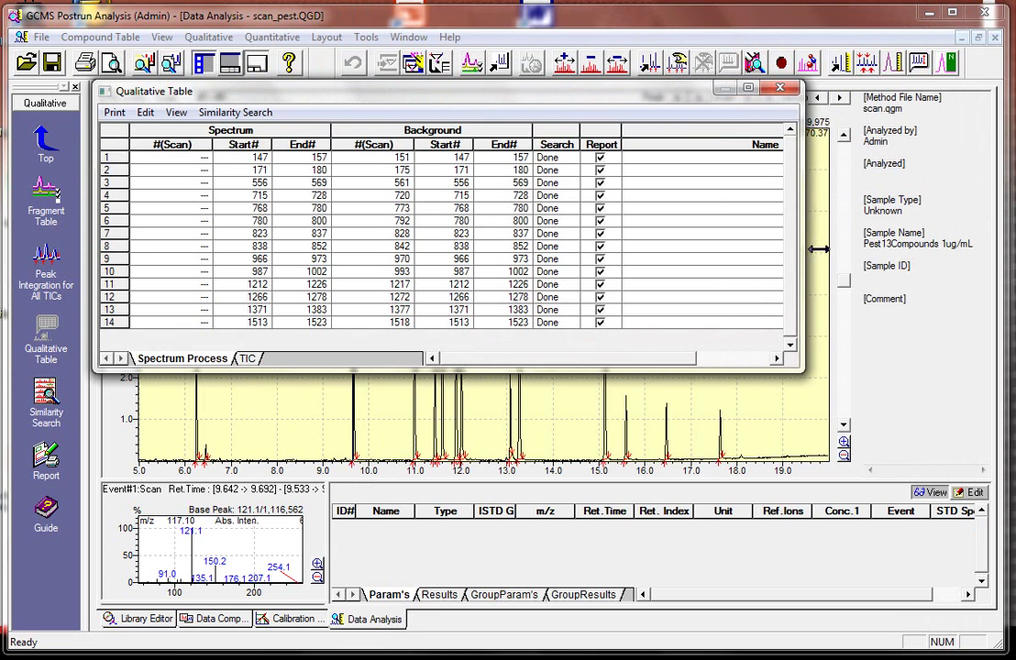
Show the TIC peak list in the Qualitative Table and examine peak 1, the mark of peak 6, and peak 1 again
{"action": "left_click", "coordinate": [246, 359]}
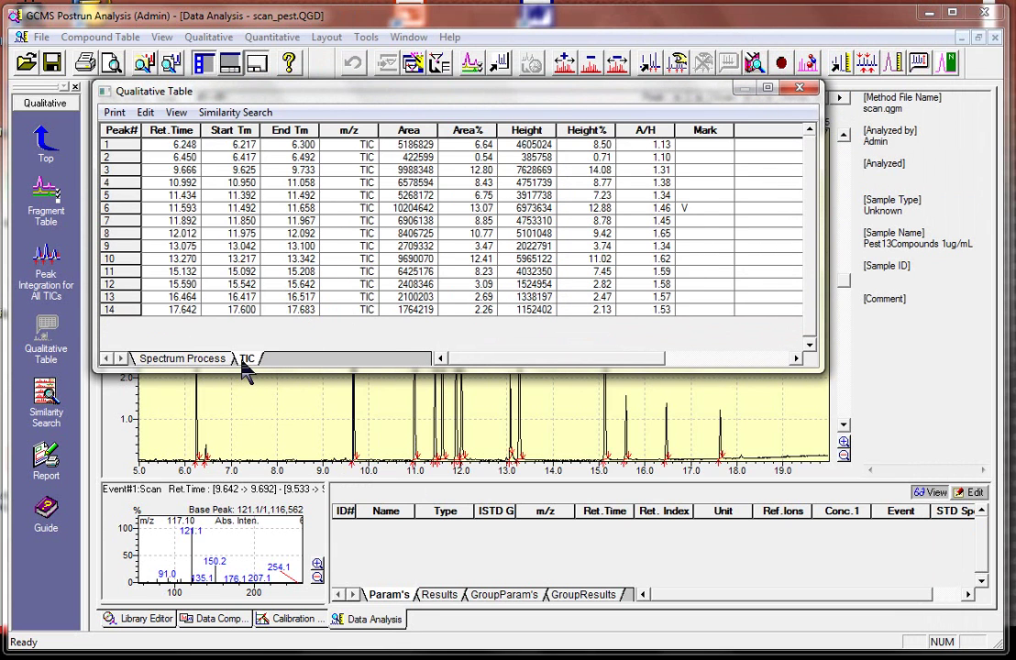
{"action": "left_click", "coordinate": [115, 144]}
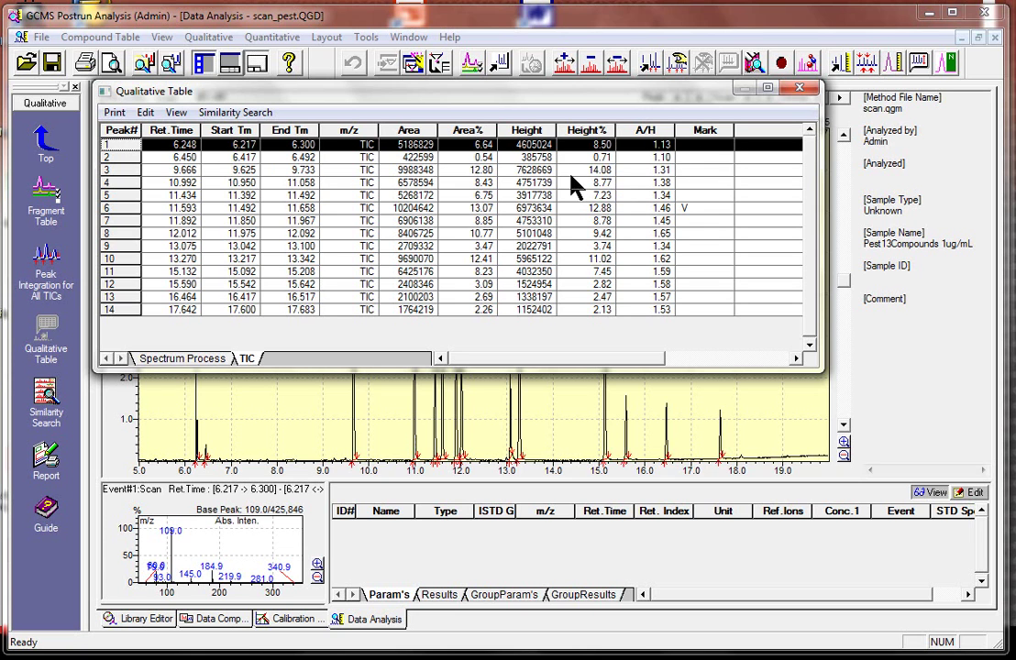
{"action": "left_click", "coordinate": [702, 210]}
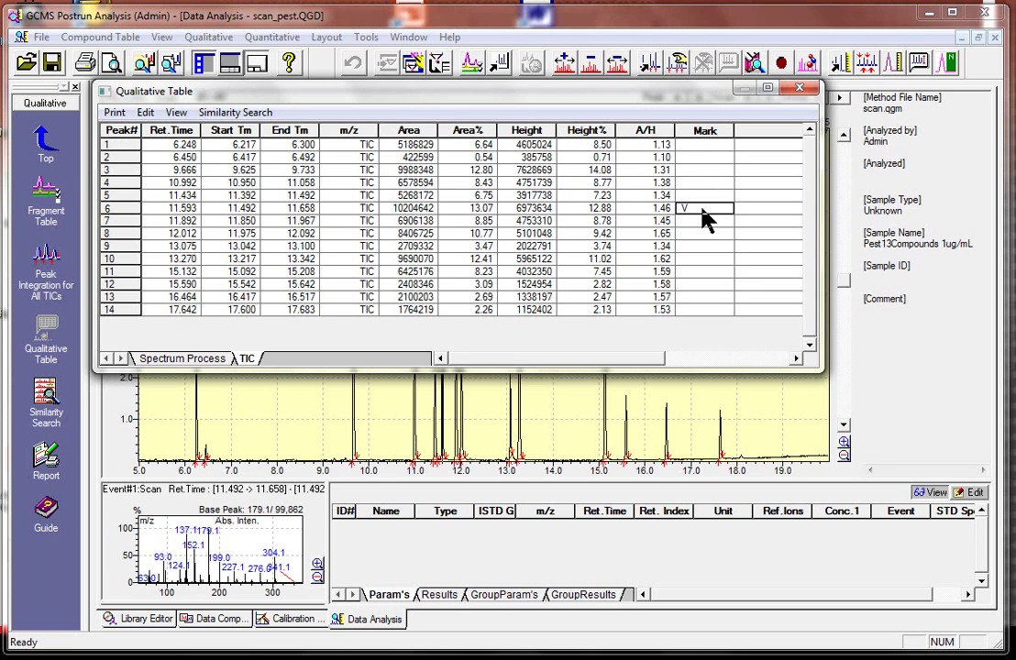
{"action": "left_click", "coordinate": [108, 143]}
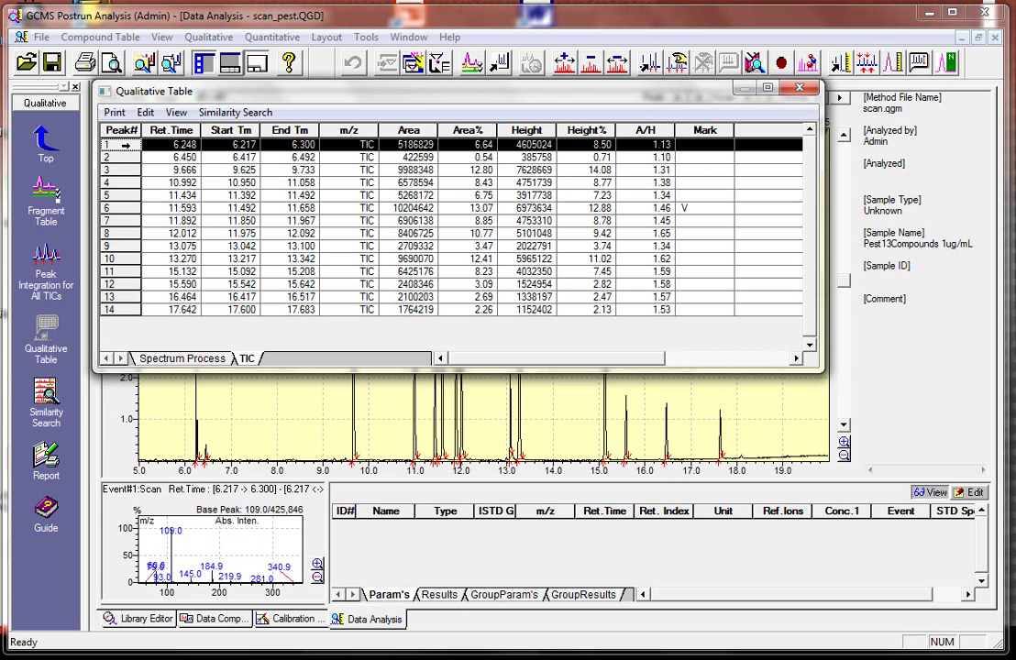